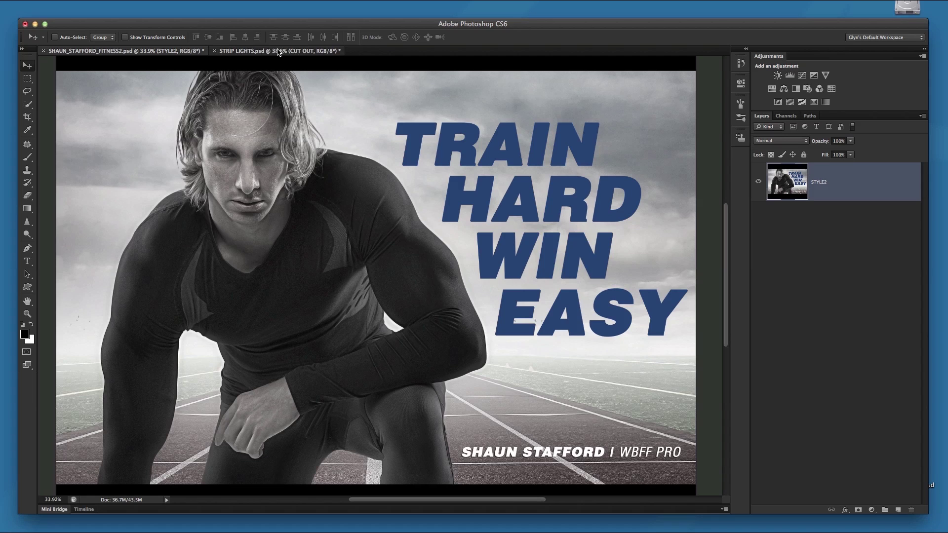
# Step: Switch to STRIP LIGHTS.psd and hide then reshow the Background layer to check the cut-out
pyautogui.click(278, 52)
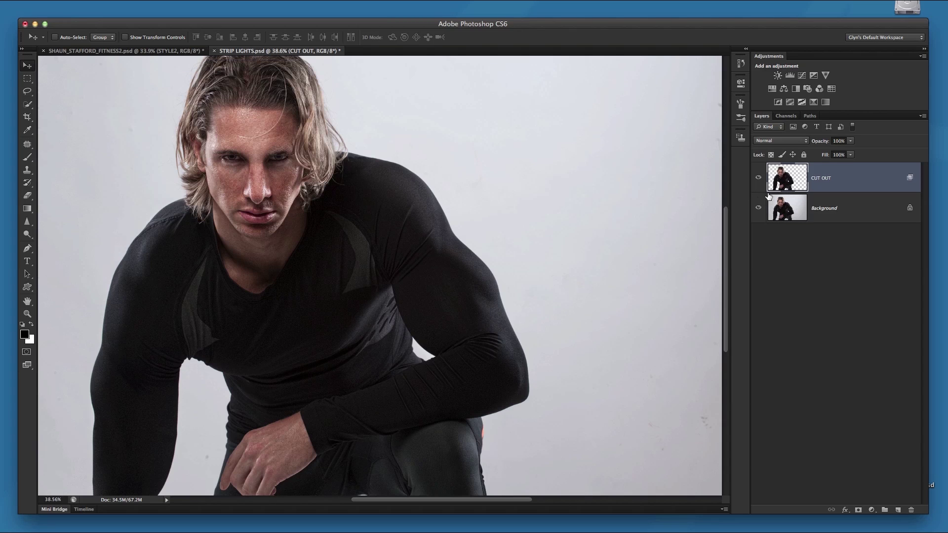
pyautogui.keyDown('alt'); pyautogui.click(758, 186); pyautogui.keyUp('alt')
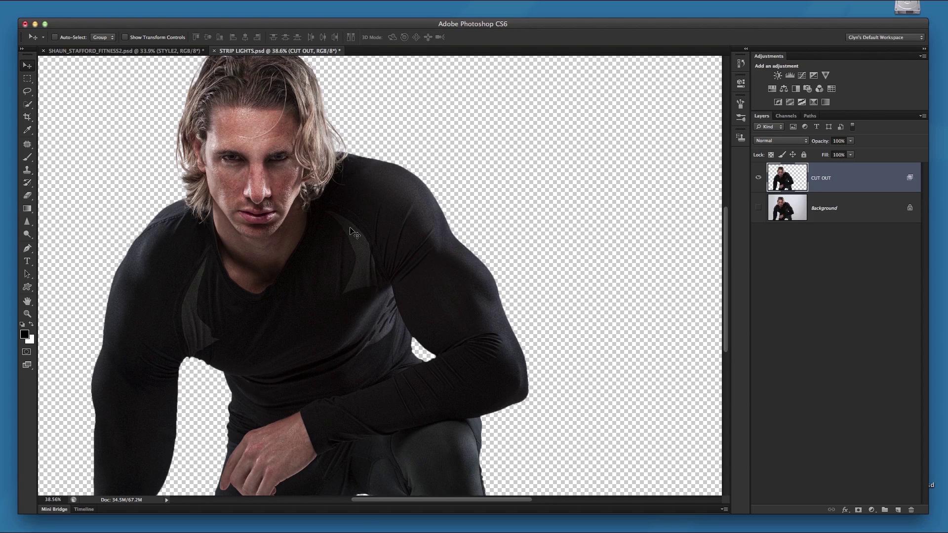
pyautogui.click(758, 208)
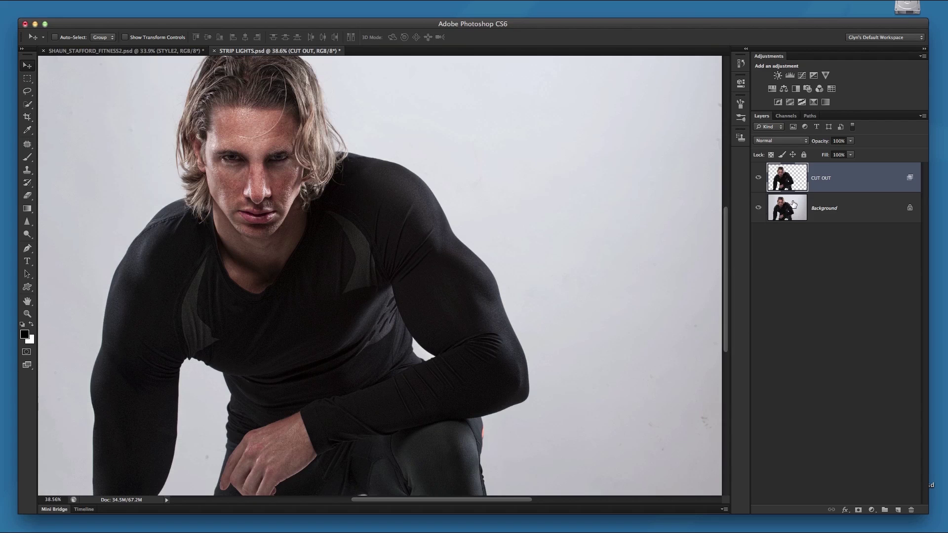
# Step: Add a black-filled Layer 1 above Background, then select the CUT OUT layer
pyautogui.click(791, 209)
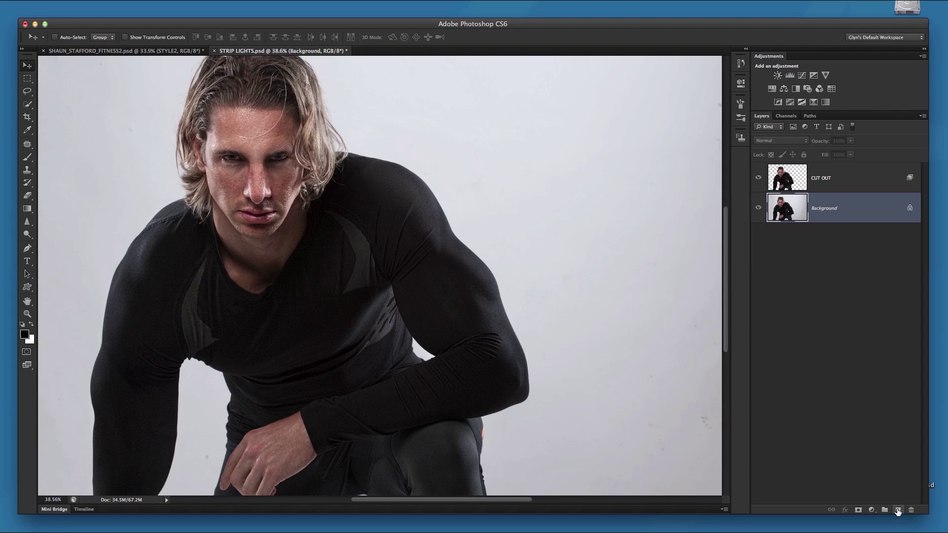
pyautogui.click(897, 510)
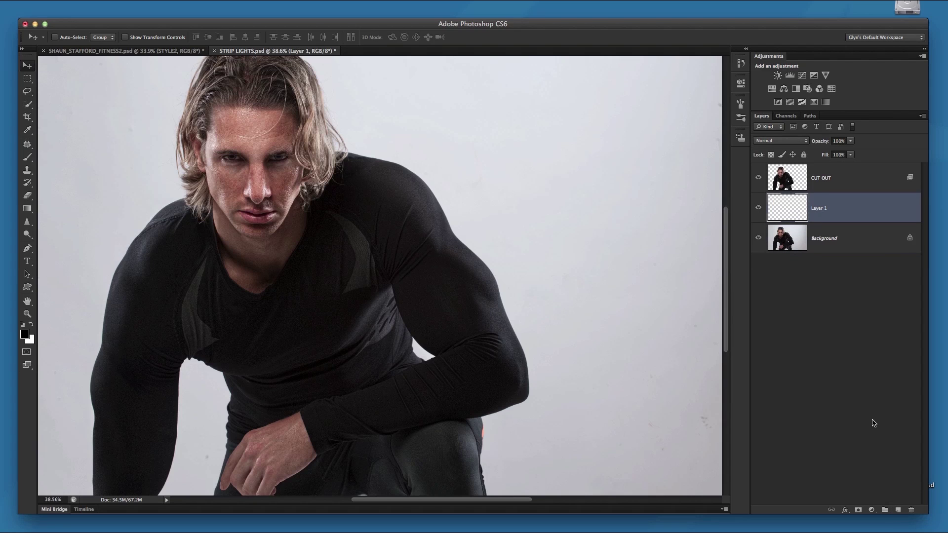
pyautogui.hotkey('alt', 'BackSpace')
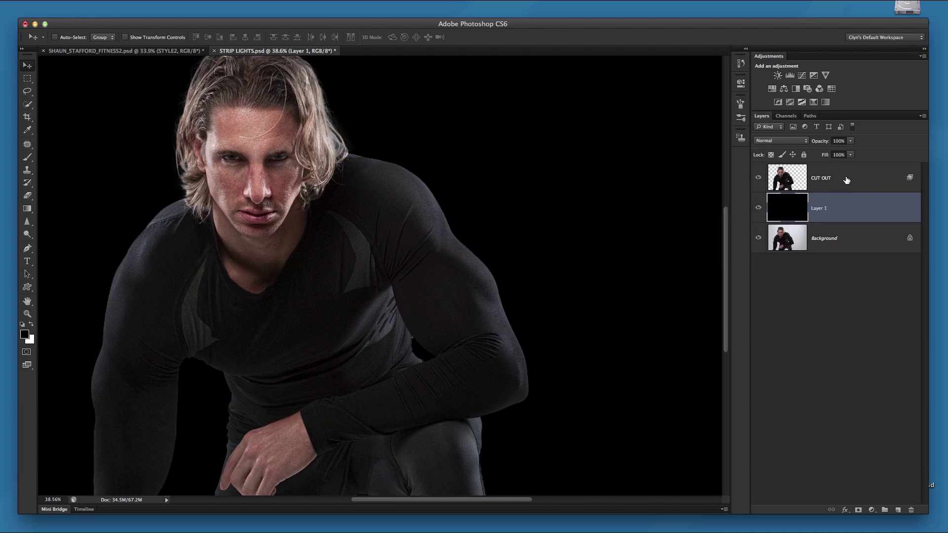
pyautogui.click(846, 180)
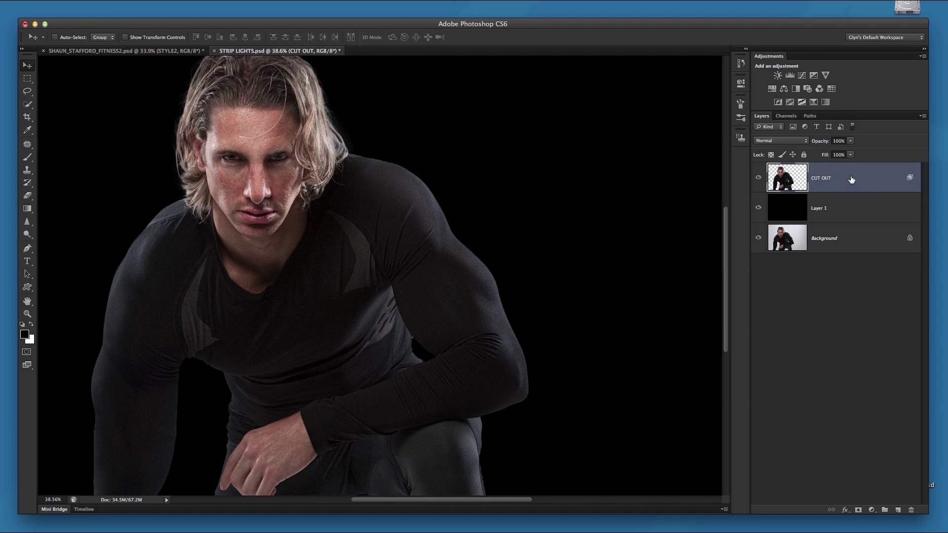
# Step: Enable Bevel & Emboss in CUT OUT's Layer Style, toggling it to compare
pyautogui.doubleClick(851, 183)
pyautogui.moveTo(644, 88); pyautogui.dragTo(664, 74)
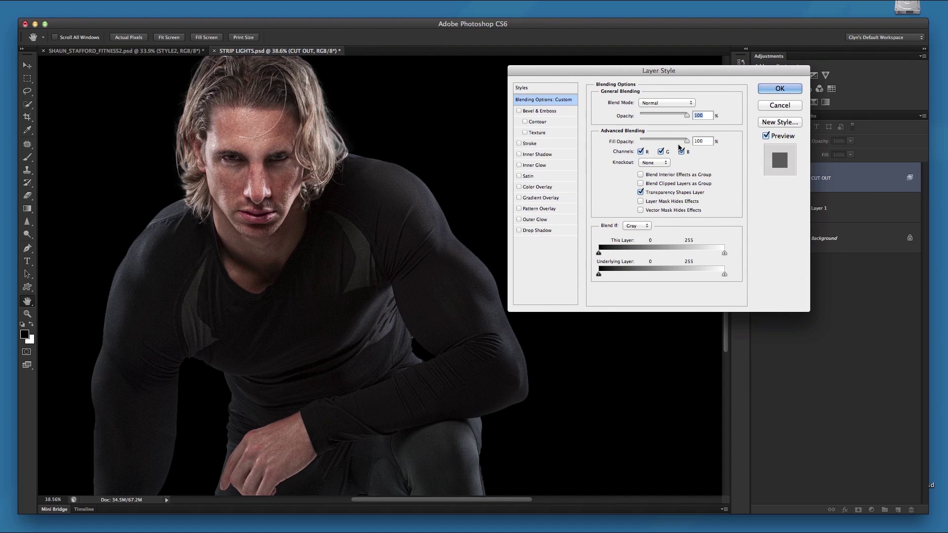
pyautogui.click(545, 111)
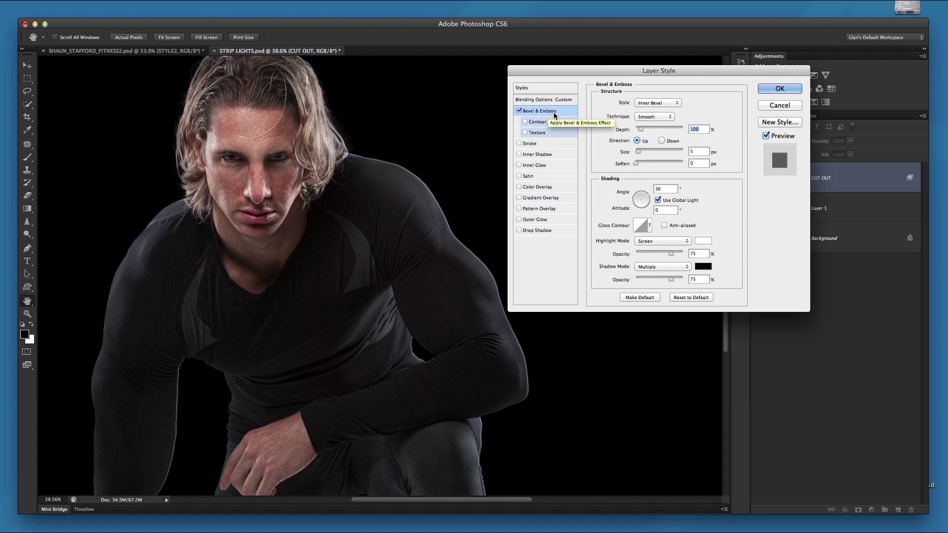
pyautogui.click(519, 111)
pyautogui.click(519, 112)
pyautogui.click(518, 111)
pyautogui.click(519, 111)
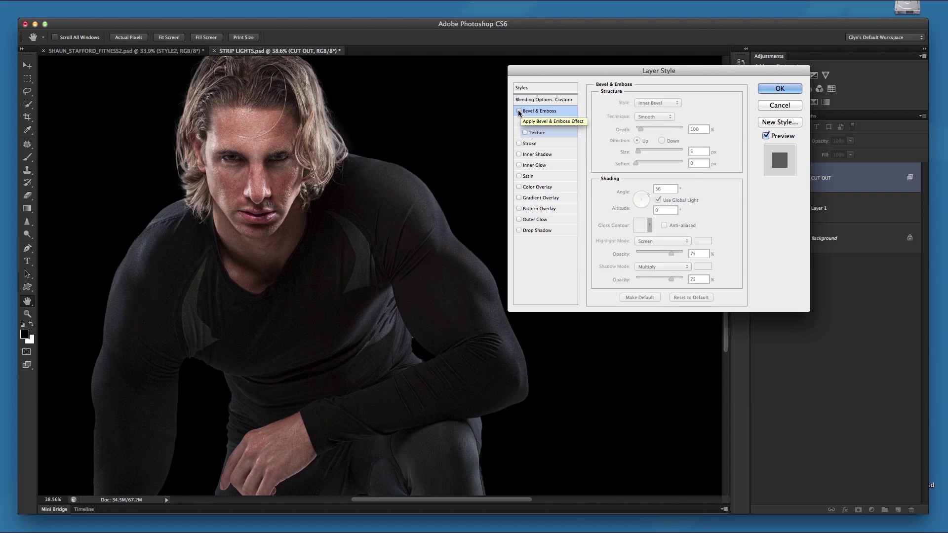
pyautogui.click(518, 111)
pyautogui.click(518, 111)
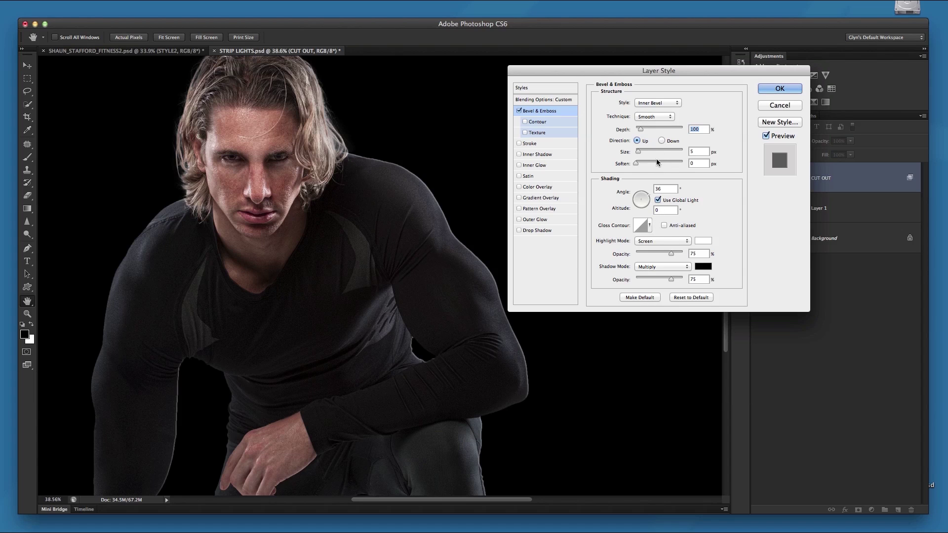
# Step: Set the Inner Bevel to 178% depth, 32 px size, 4 px soften and 28° angle
pyautogui.moveTo(638, 154); pyautogui.dragTo(644, 130)
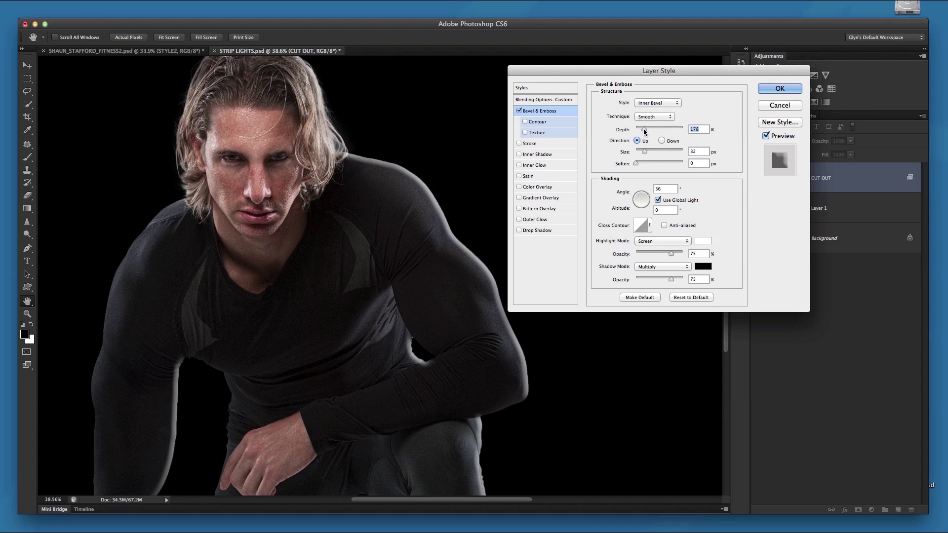
pyautogui.moveTo(636, 165); pyautogui.dragTo(642, 166)
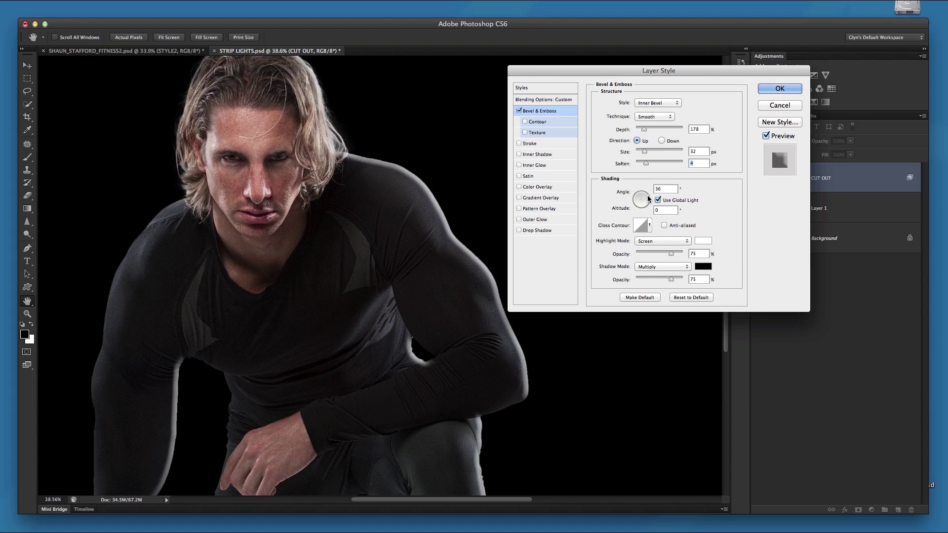
pyautogui.moveTo(648, 196); pyautogui.dragTo(637, 200)
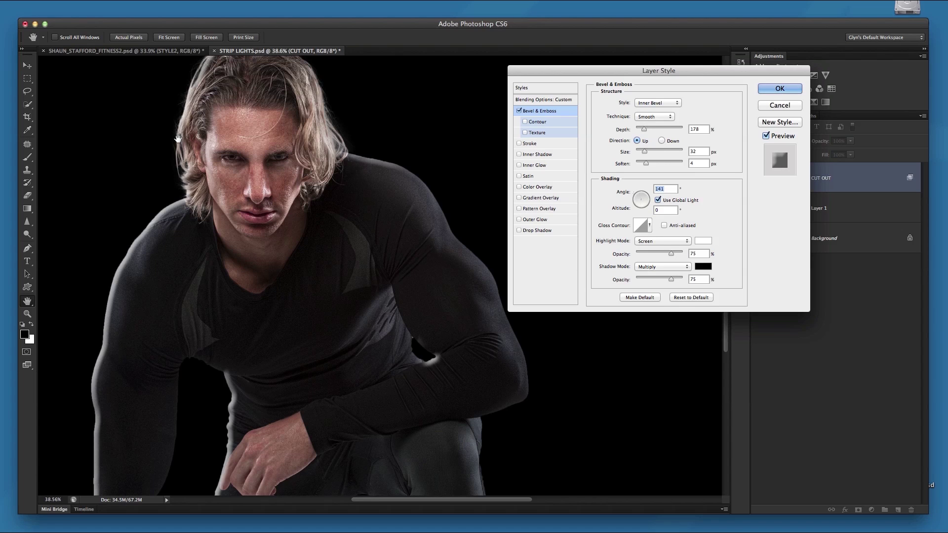
pyautogui.click(635, 194)
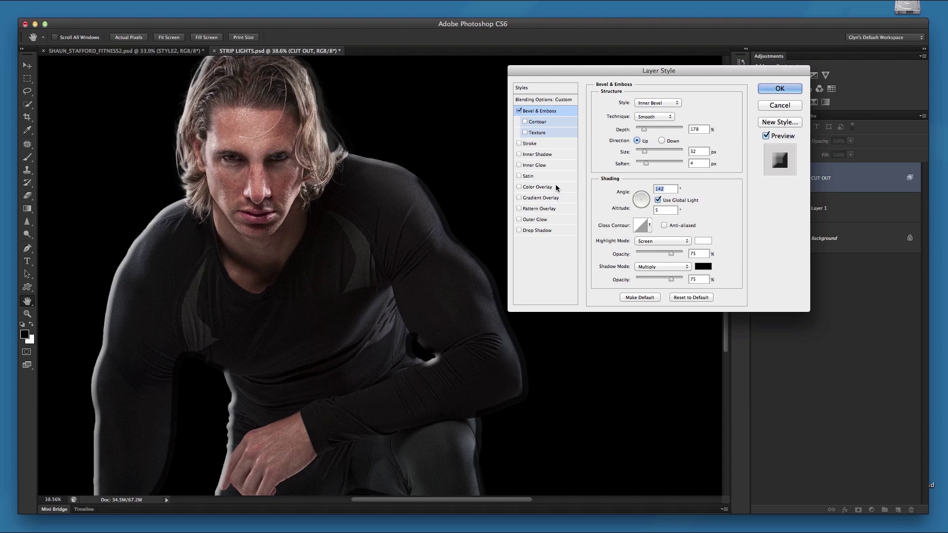
pyautogui.moveTo(641, 203)
pyautogui.mouseDown()
pyautogui.moveTo(649, 203)
pyautogui.moveTo(647, 191)
pyautogui.moveTo(651, 199)
pyautogui.mouseUp()
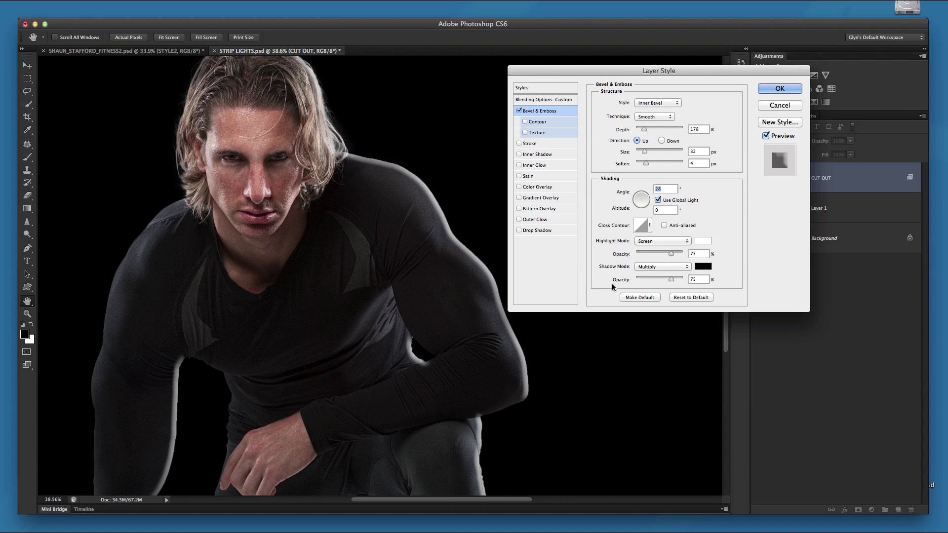
# Step: Set bevel Shadow Opacity to 0 and Highlight Opacity to 52%, softening the edge slightly more
pyautogui.moveTo(671, 278); pyautogui.dragTo(670, 279)
pyautogui.write('0')
pyautogui.moveTo(667, 253); pyautogui.dragTo(660, 253)
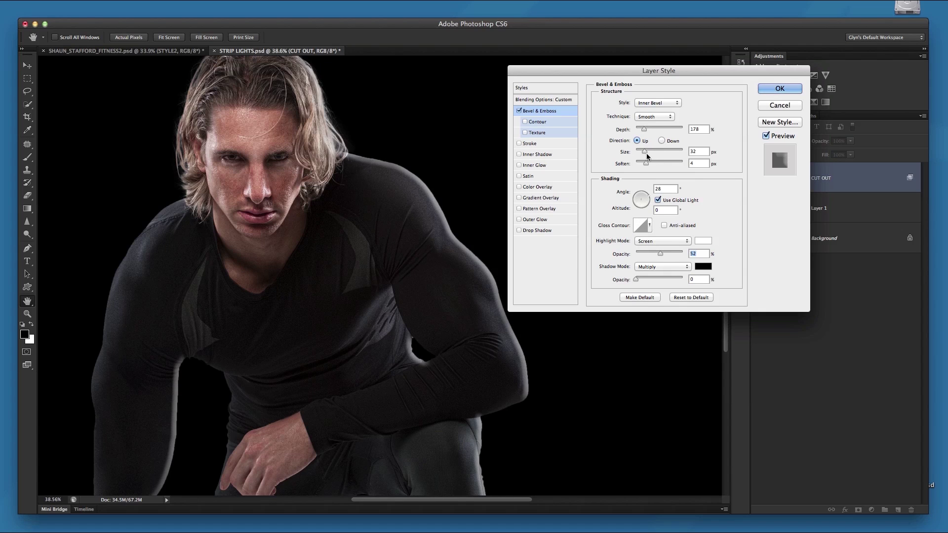
pyautogui.moveTo(645, 161); pyautogui.dragTo(648, 162)
pyautogui.click(771, 92)
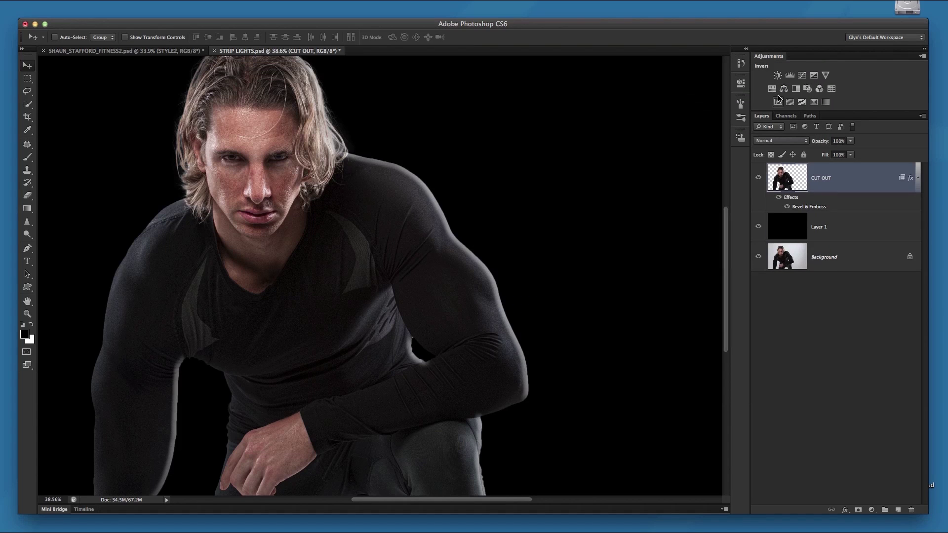
pyautogui.click(778, 199)
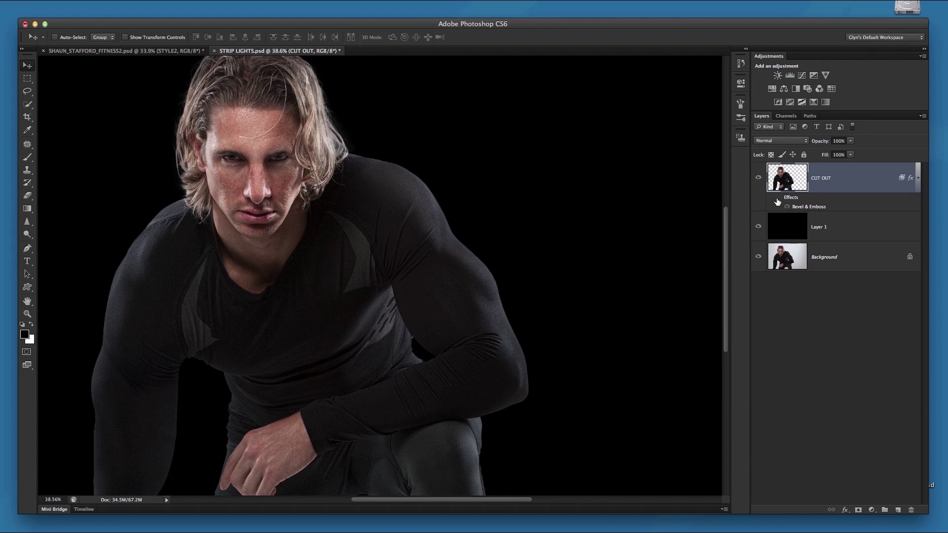
pyautogui.click(778, 202)
pyautogui.click(778, 202)
pyautogui.click(779, 200)
pyautogui.click(778, 200)
pyautogui.click(779, 200)
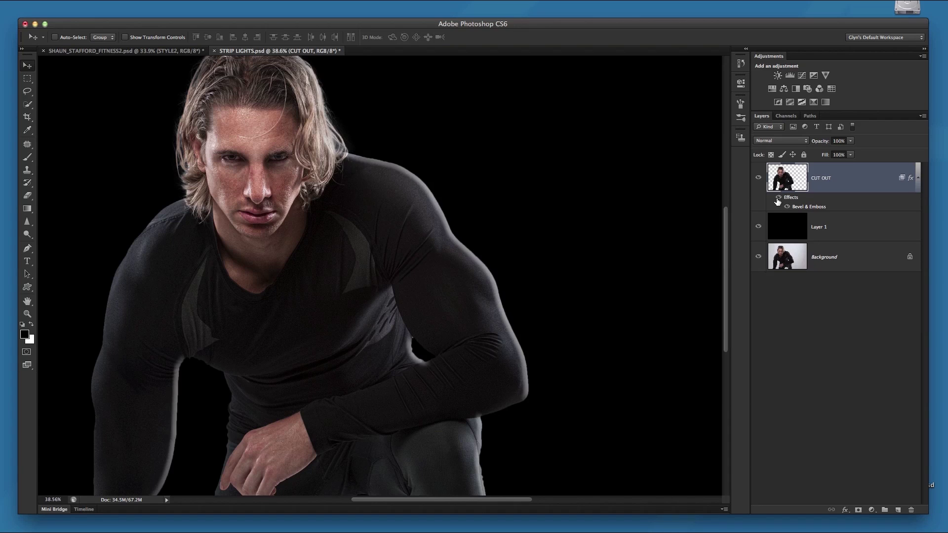
pyautogui.click(778, 200)
pyautogui.click(778, 201)
pyautogui.click(778, 201)
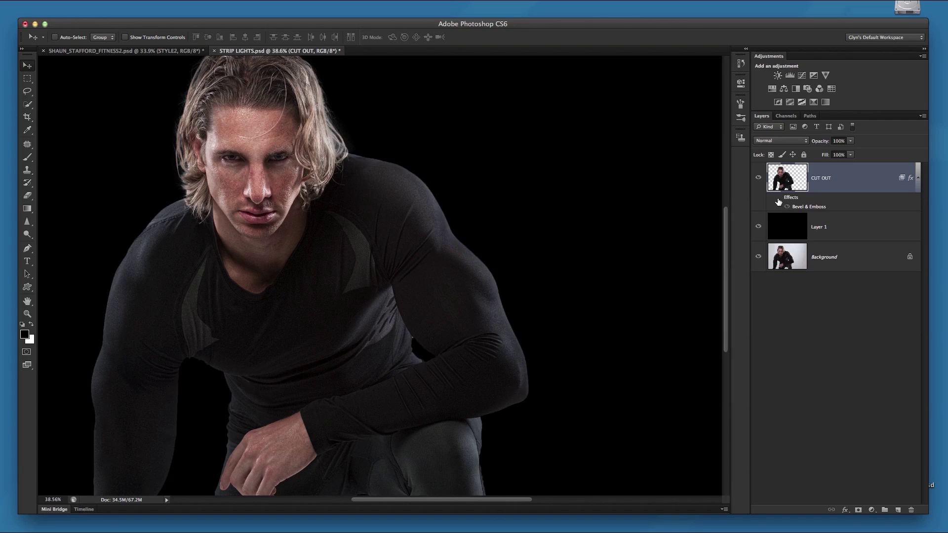
pyautogui.click(778, 201)
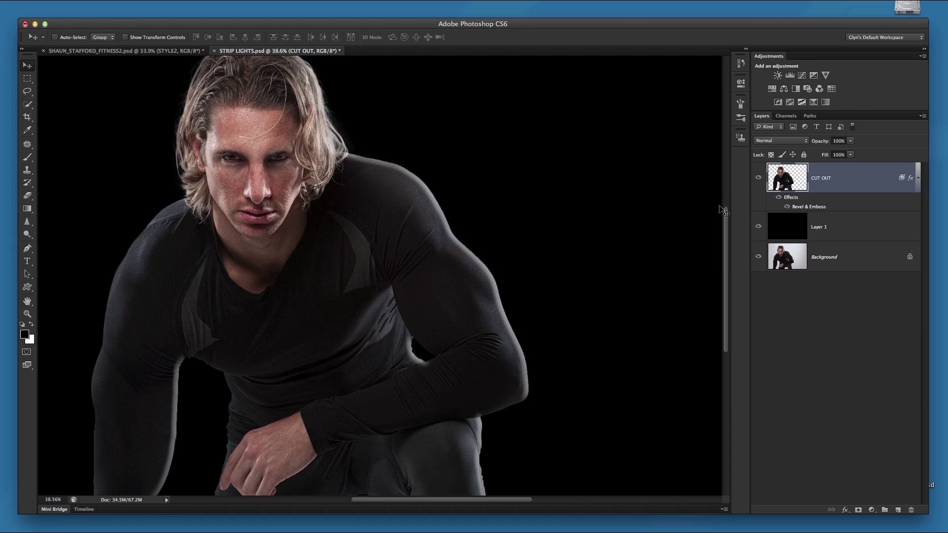
pyautogui.click(778, 201)
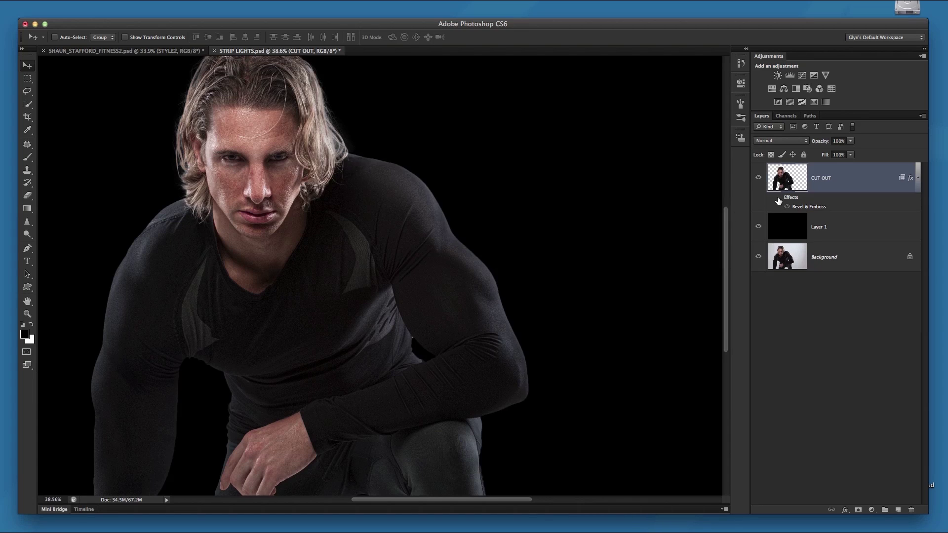
pyautogui.click(779, 200)
pyautogui.click(778, 200)
pyautogui.click(778, 200)
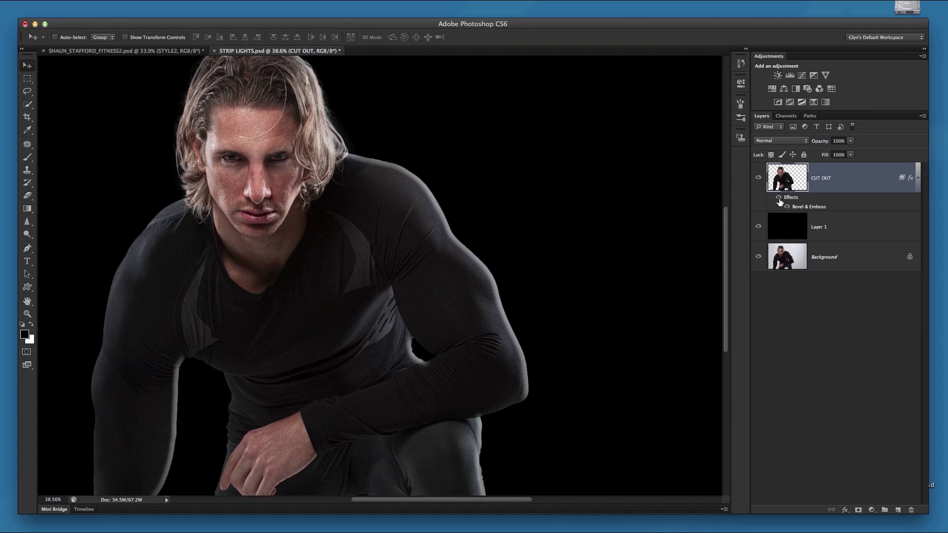
pyautogui.click(778, 200)
pyautogui.click(778, 201)
pyautogui.click(778, 201)
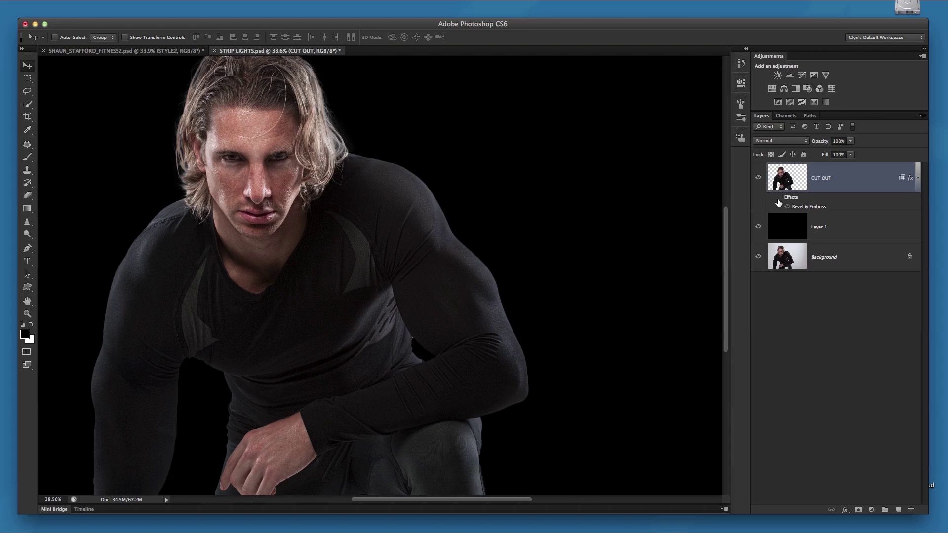
pyautogui.click(778, 201)
pyautogui.click(779, 200)
pyautogui.click(778, 201)
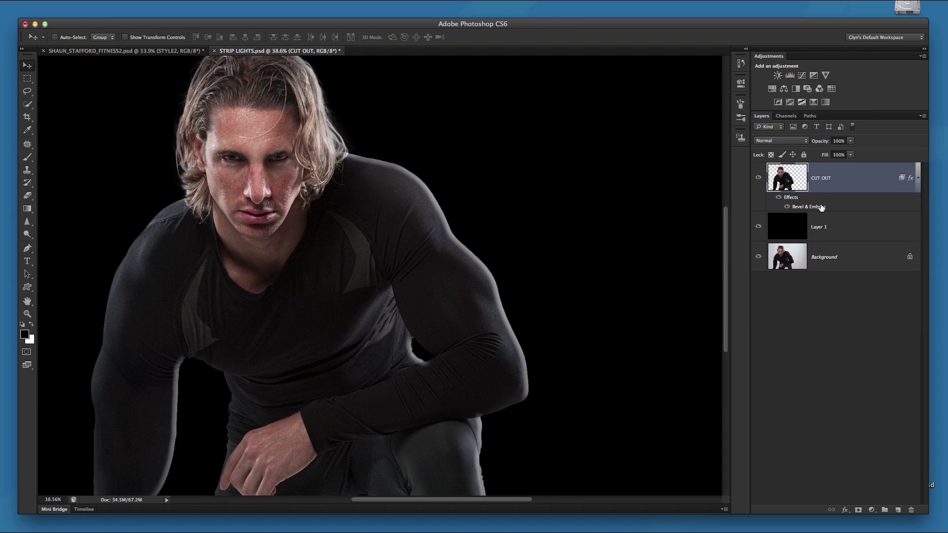
# Step: Split the bevel into layers and give CUT OUT's Inner Bevel Highlights layer a black mask
pyautogui.rightClick(820, 207)
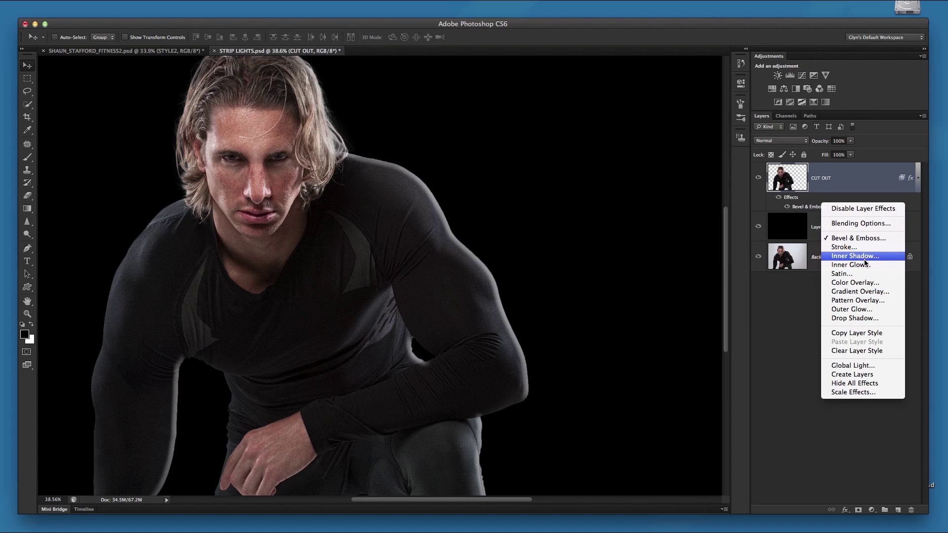
pyautogui.click(859, 377)
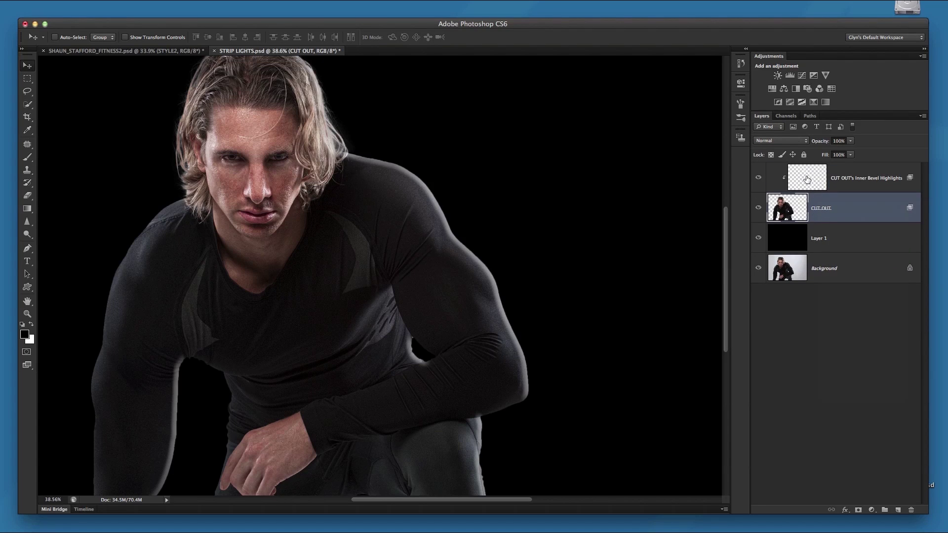
pyautogui.click(805, 179)
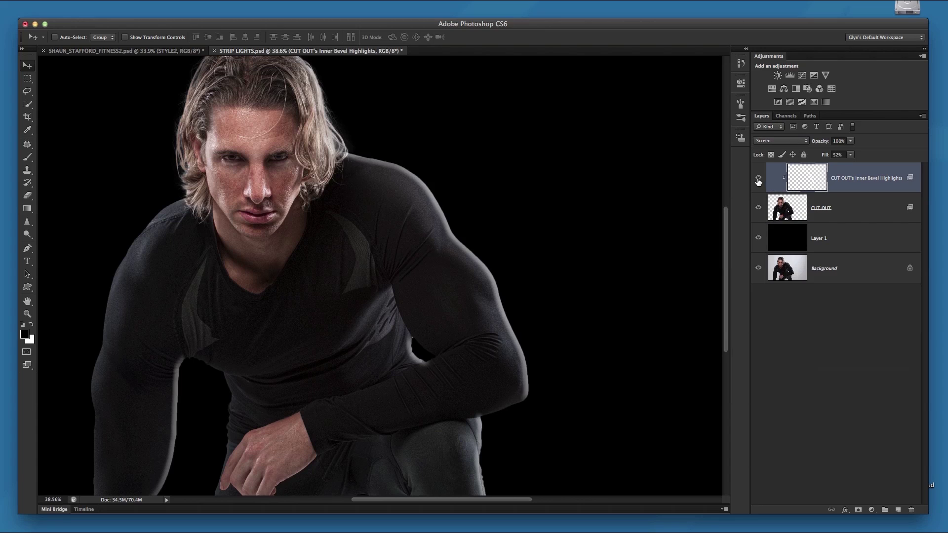
pyautogui.click(758, 178)
pyautogui.click(758, 179)
pyautogui.click(758, 179)
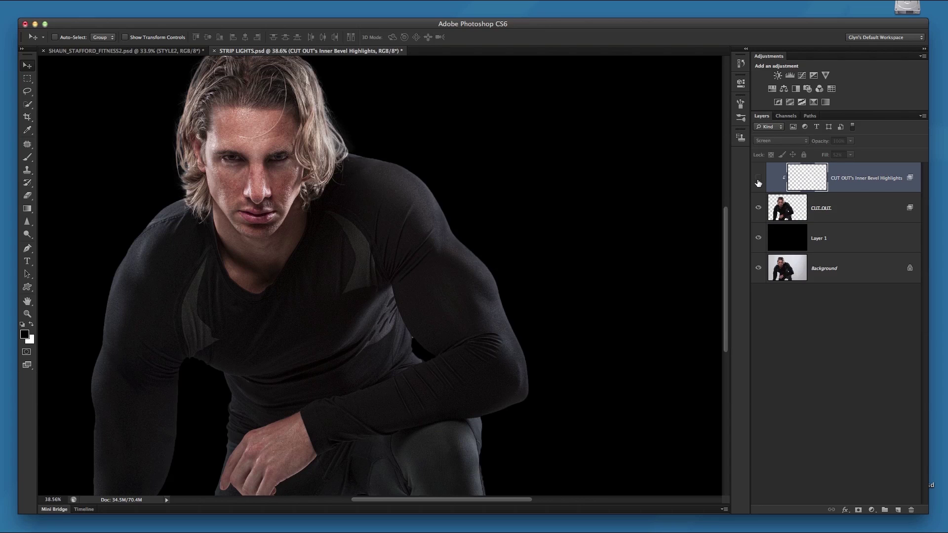
pyautogui.click(758, 178)
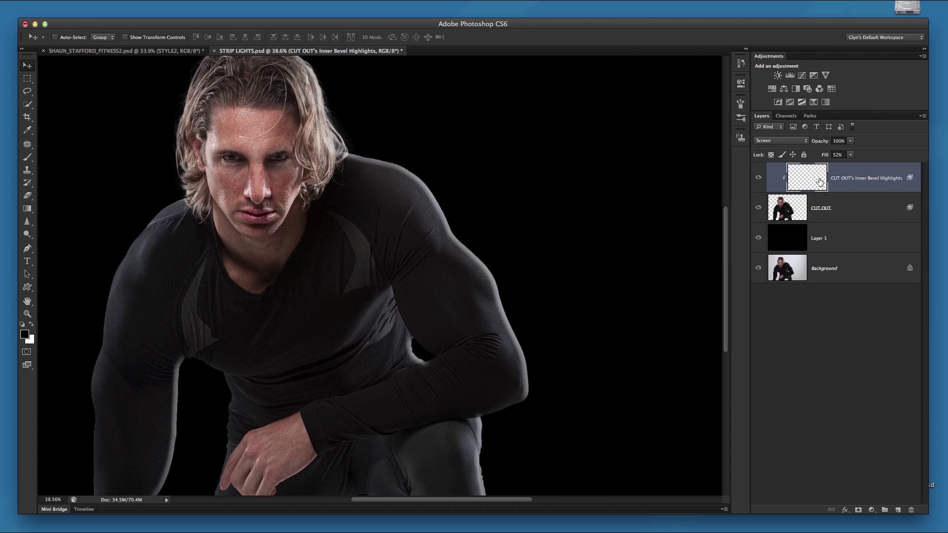
pyautogui.keyDown('alt'); pyautogui.click(858, 511); pyautogui.keyUp('alt')
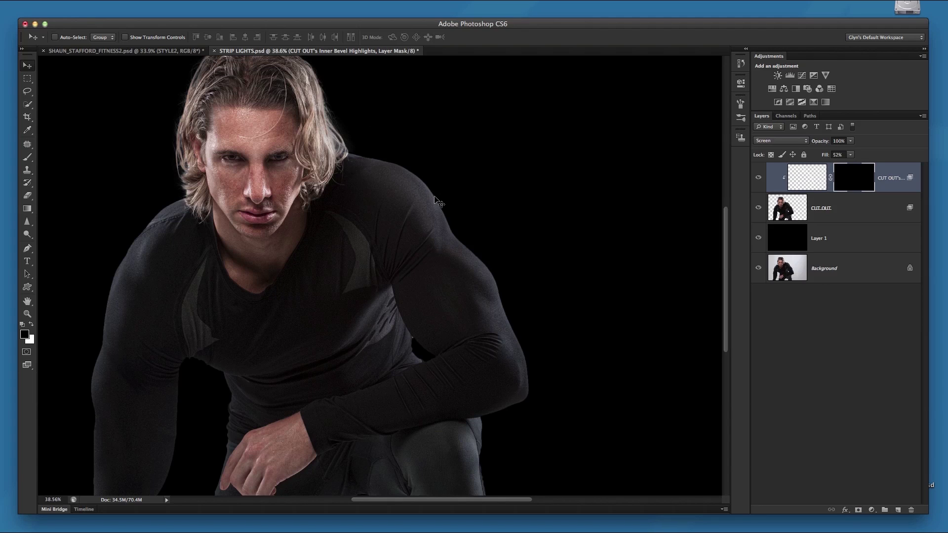
# Step: Paint white into the mask along the shoulder, arm, inner elbow, knee and left arm's inner edge
pyautogui.press('b')
pyautogui.press('x')
pyautogui.press('0')
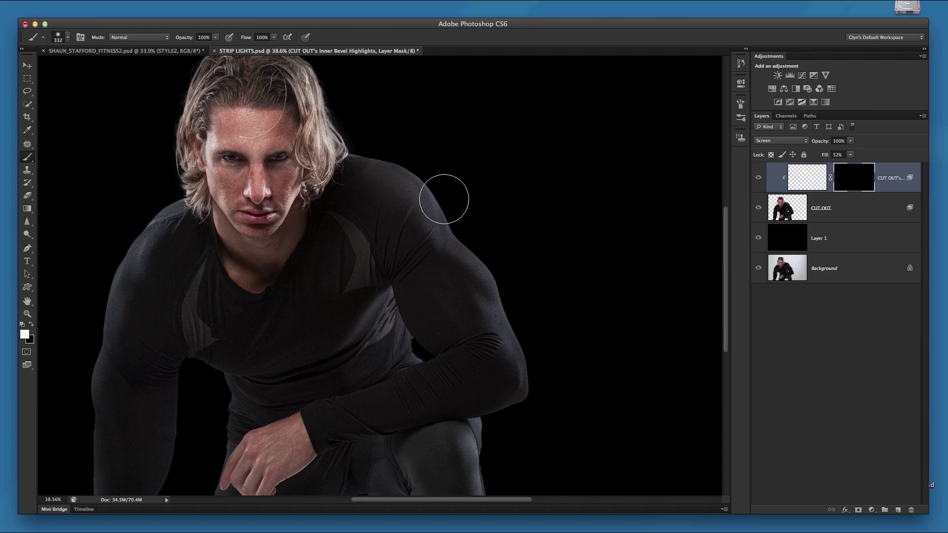
pyautogui.moveTo(407, 157)
pyautogui.mouseDown()
pyautogui.moveTo(441, 216)
pyautogui.moveTo(381, 149)
pyautogui.moveTo(461, 232)
pyautogui.moveTo(490, 289)
pyautogui.moveTo(484, 263)
pyautogui.moveTo(528, 362)
pyautogui.mouseUp()
pyautogui.moveTo(413, 328); pyautogui.dragTo(419, 338)
pyautogui.moveTo(480, 430); pyautogui.dragTo(487, 470)
pyautogui.moveTo(171, 380)
pyautogui.mouseDown()
pyautogui.moveTo(185, 395)
pyautogui.moveTo(182, 494)
pyautogui.mouseUp()
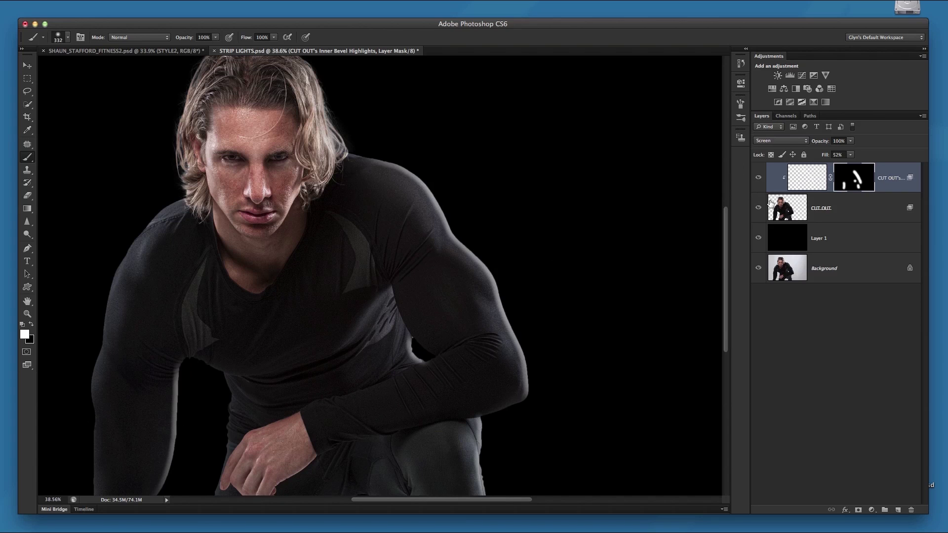
# Step: Toggle the highlights layer to compare, then target its pixels instead of the mask
pyautogui.click(758, 178)
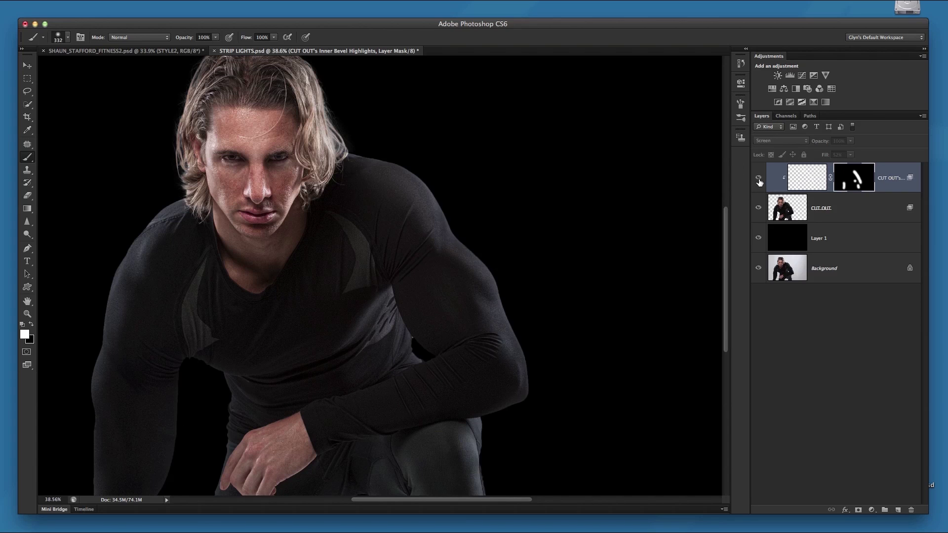
pyautogui.click(758, 179)
pyautogui.click(759, 179)
pyautogui.click(760, 180)
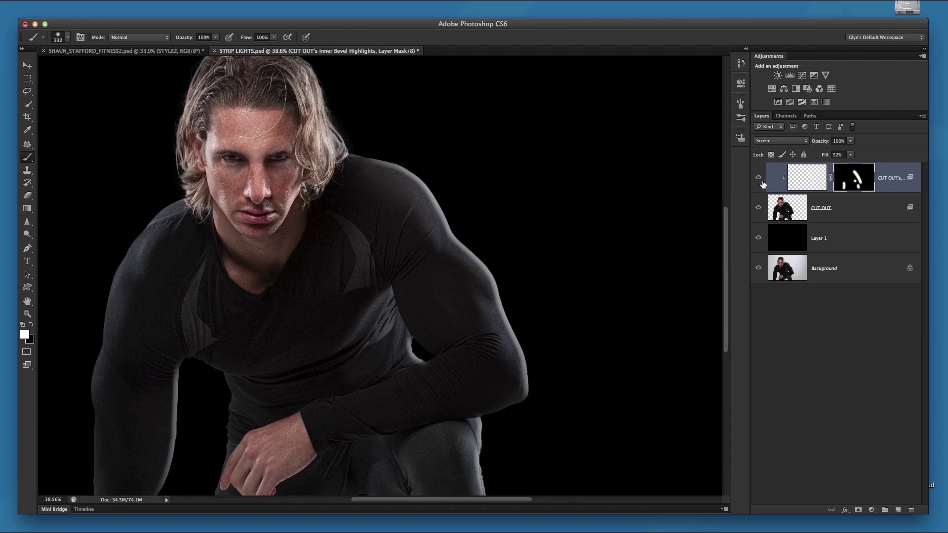
pyautogui.click(806, 181)
# Step: Lasso the area around the right-hand arm and set a Gaussian Blur radius of 7.8 pixels
pyautogui.press('l')
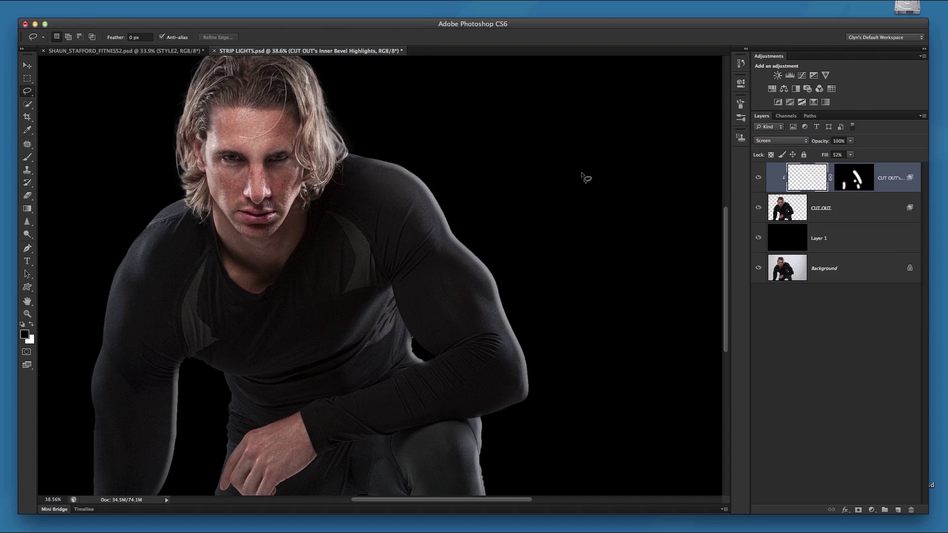
pyautogui.moveTo(363, 127)
pyautogui.mouseDown()
pyautogui.moveTo(563, 425)
pyautogui.moveTo(473, 508)
pyautogui.moveTo(377, 383)
pyautogui.moveTo(333, 183)
pyautogui.moveTo(366, 120)
pyautogui.mouseUp()
pyautogui.click(232, 1)
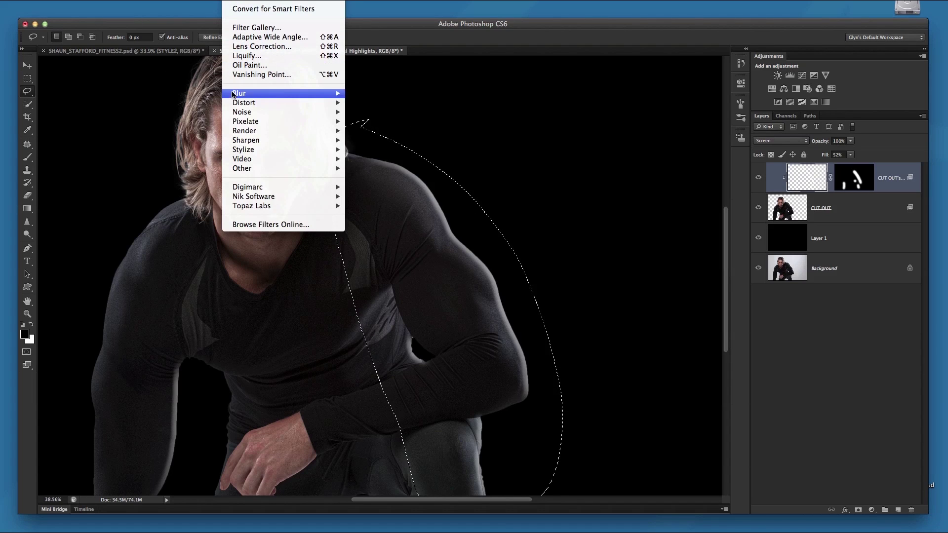
pyautogui.moveTo(241, 93)
pyautogui.click(372, 170)
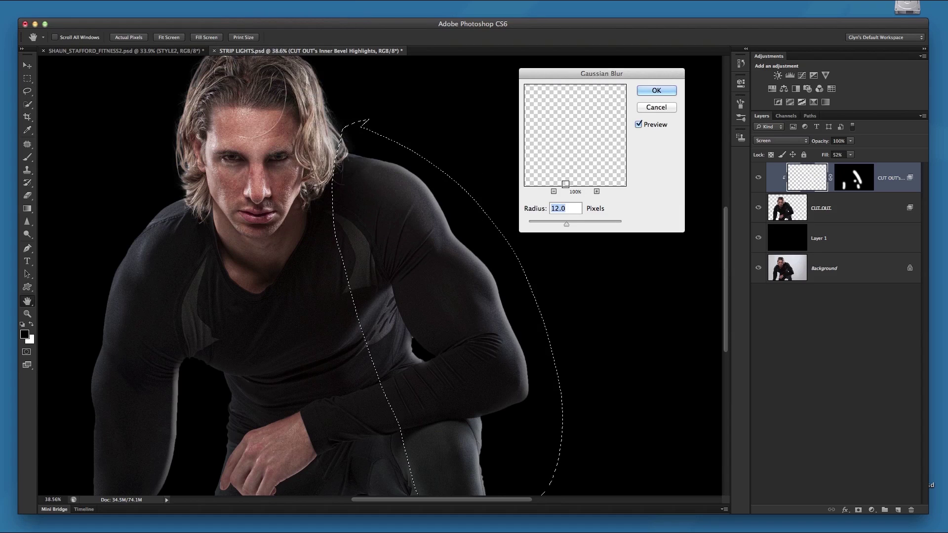
pyautogui.moveTo(565, 223); pyautogui.dragTo(566, 226)
# Step: Compare the blur preview, apply the 7.8-pixel blur, and deselect
pyautogui.click(637, 126)
pyautogui.click(638, 128)
pyautogui.click(639, 128)
pyautogui.click(638, 129)
pyautogui.click(639, 128)
pyautogui.click(638, 125)
pyautogui.click(638, 126)
pyautogui.click(638, 126)
pyautogui.click(651, 89)
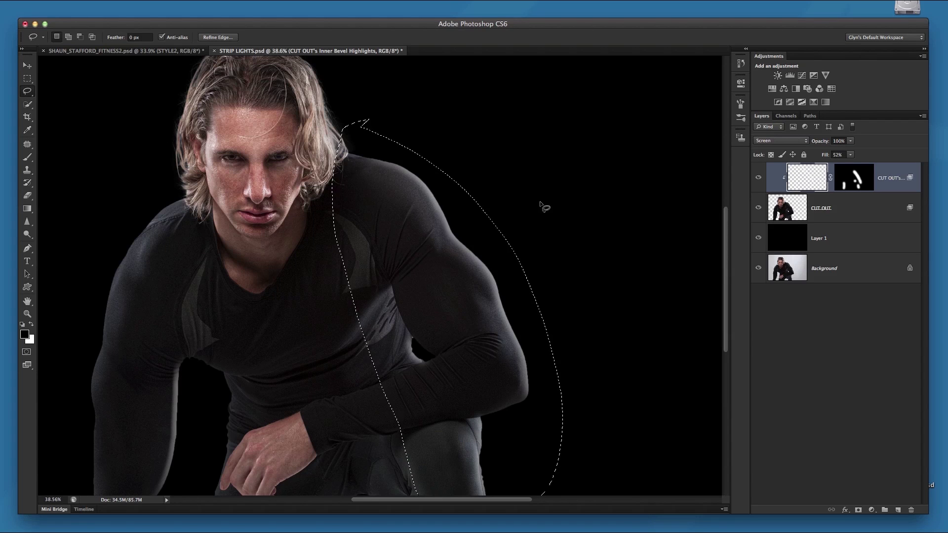
pyautogui.click(528, 224)
# Step: Paint black into the highlights mask to erase the left arm's inner-edge highlight
pyautogui.click(848, 184)
pyautogui.press('b')
pyautogui.press('x')
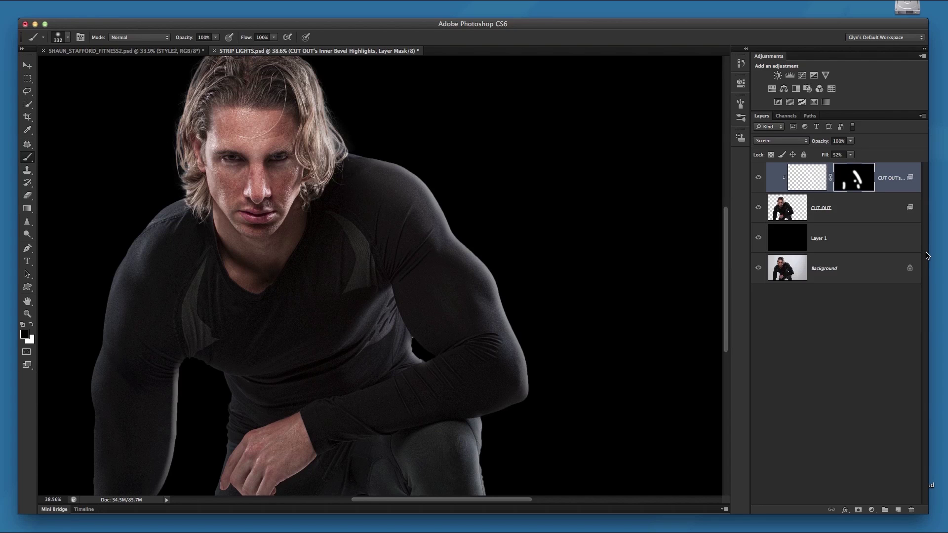
pyautogui.moveTo(181, 389)
pyautogui.mouseDown()
pyautogui.moveTo(190, 452)
pyautogui.moveTo(193, 377)
pyautogui.moveTo(183, 442)
pyautogui.moveTo(155, 504)
pyautogui.moveTo(180, 364)
pyautogui.moveTo(184, 484)
pyautogui.mouseUp()
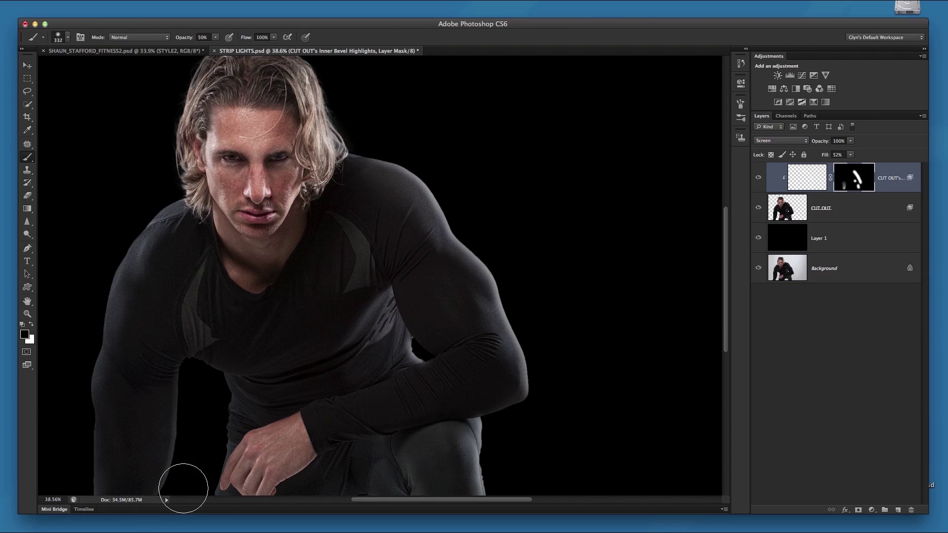
# Step: Toggle the highlights layer on and off to check the result
pyautogui.click(759, 179)
pyautogui.click(758, 179)
pyautogui.click(759, 179)
pyautogui.click(759, 180)
pyautogui.click(760, 180)
pyautogui.click(760, 180)
# Step: Scrub the highlights layer opacity through 73% and 56%, settling near 61% after comparing
pyautogui.moveTo(820, 145); pyautogui.dragTo(802, 142)
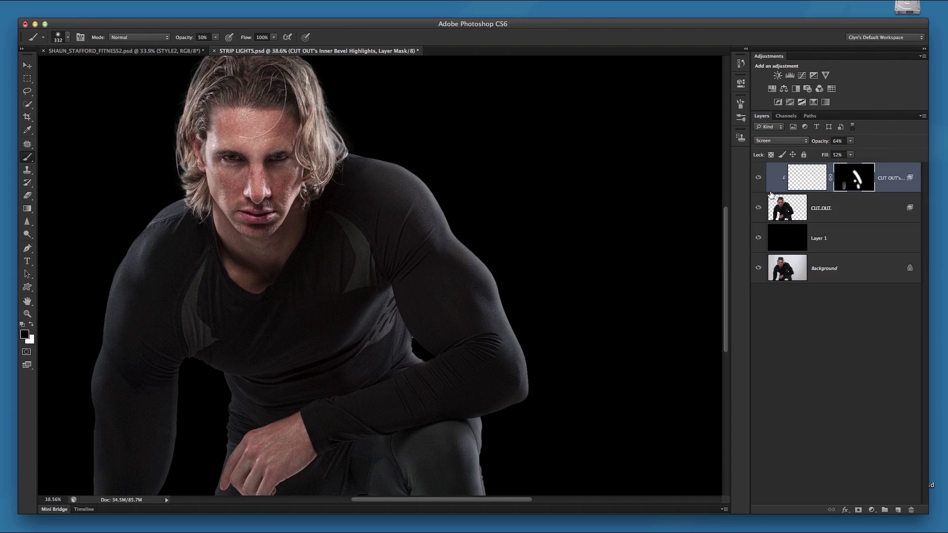
pyautogui.click(758, 179)
pyautogui.click(758, 179)
pyautogui.click(758, 179)
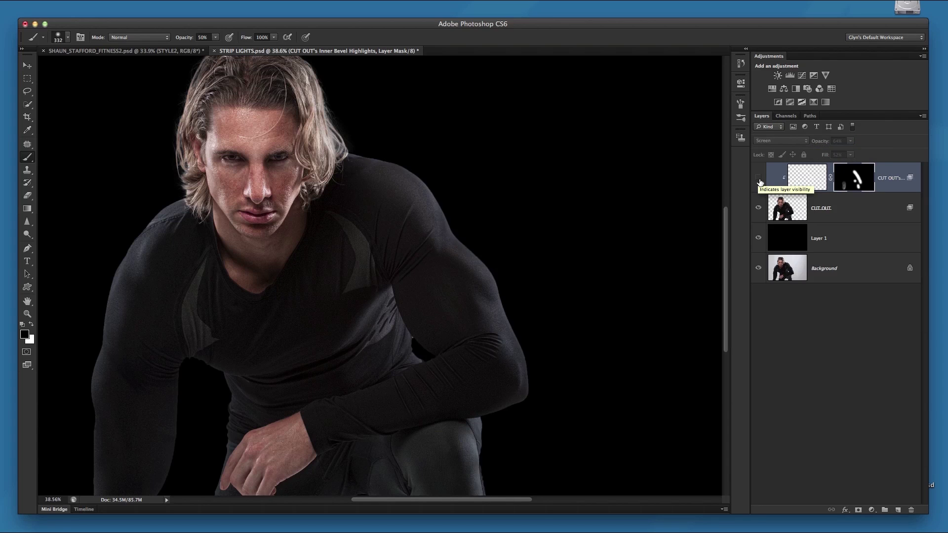
pyautogui.click(758, 179)
pyautogui.moveTo(823, 145); pyautogui.dragTo(819, 144)
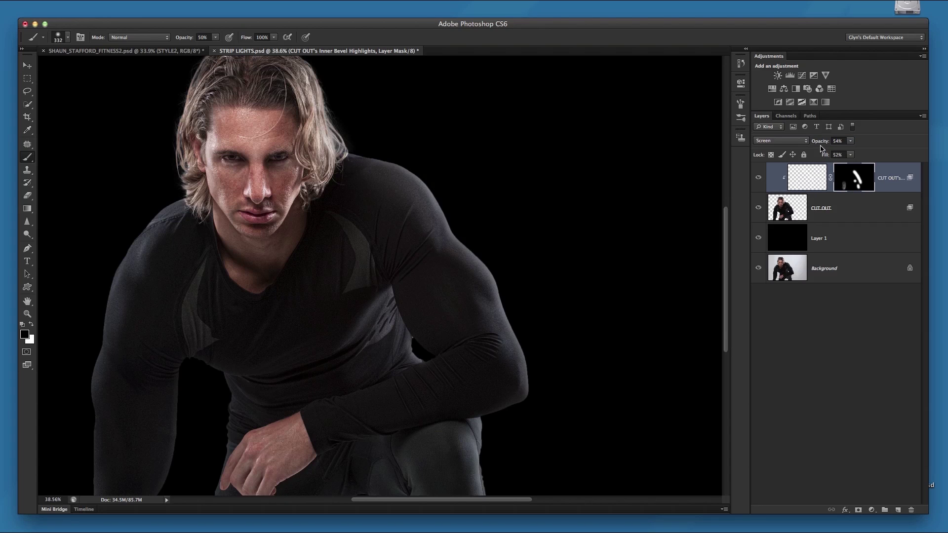
pyautogui.moveTo(820, 143); pyautogui.dragTo(823, 144)
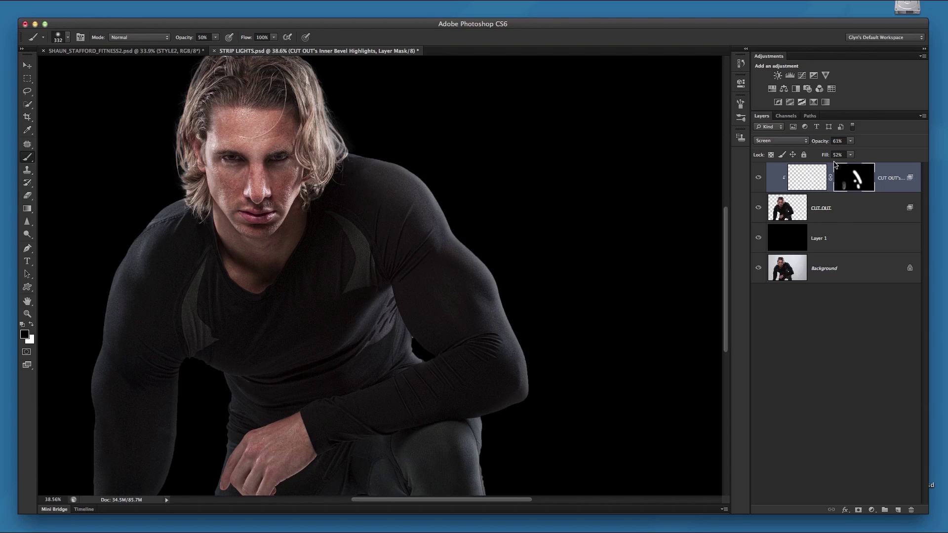